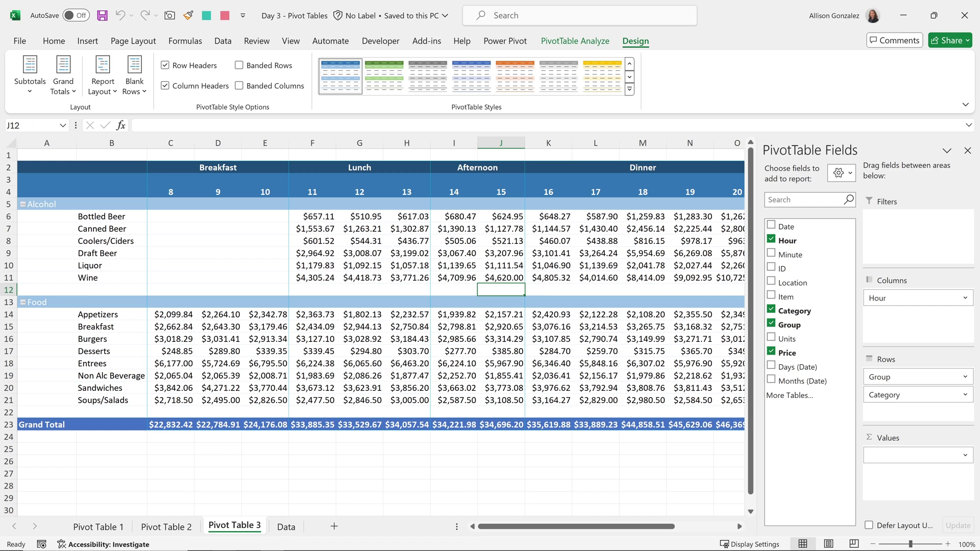
# Try the pivot table in Compact and Outline report layouts, then set it to Tabular Form.
pyautogui.click(266, 278)
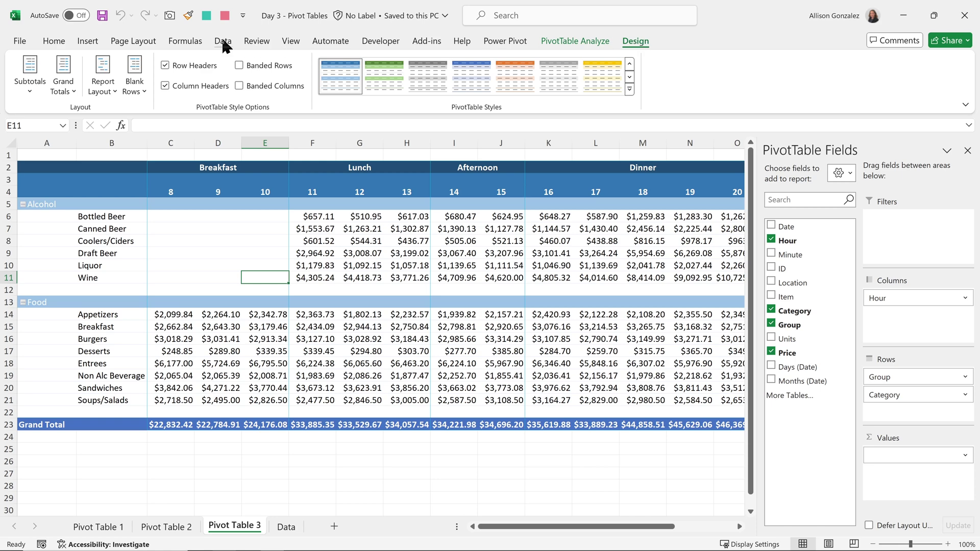
pyautogui.click(107, 101)
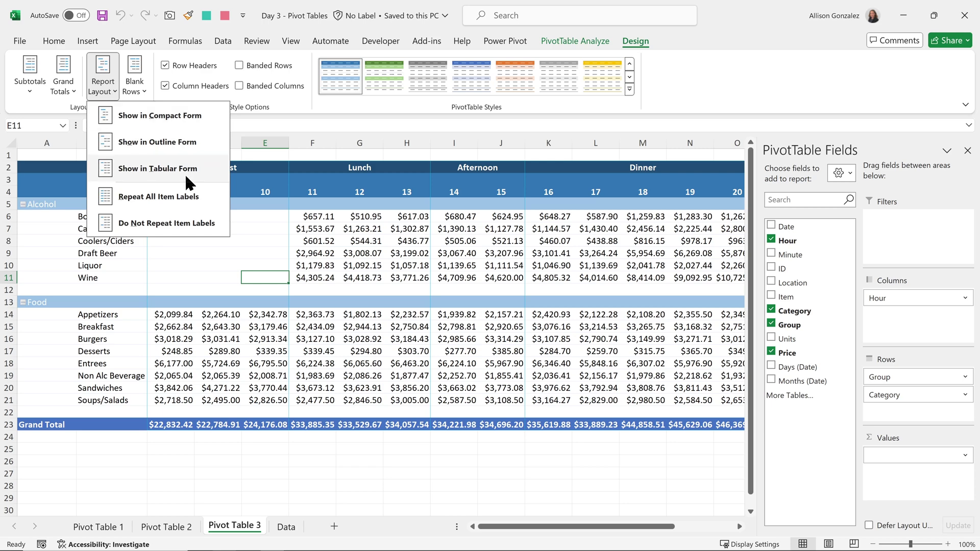
pyautogui.click(186, 122)
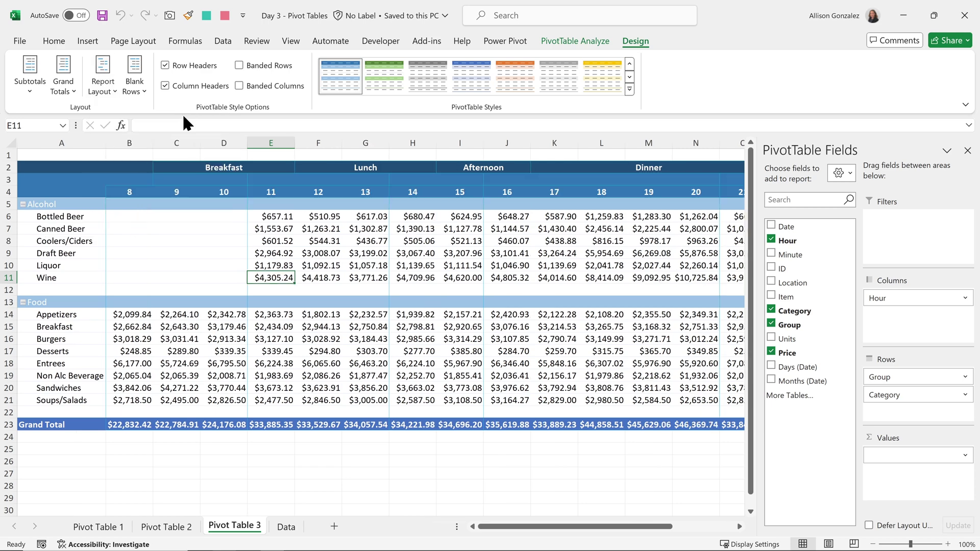
pyautogui.click(105, 85)
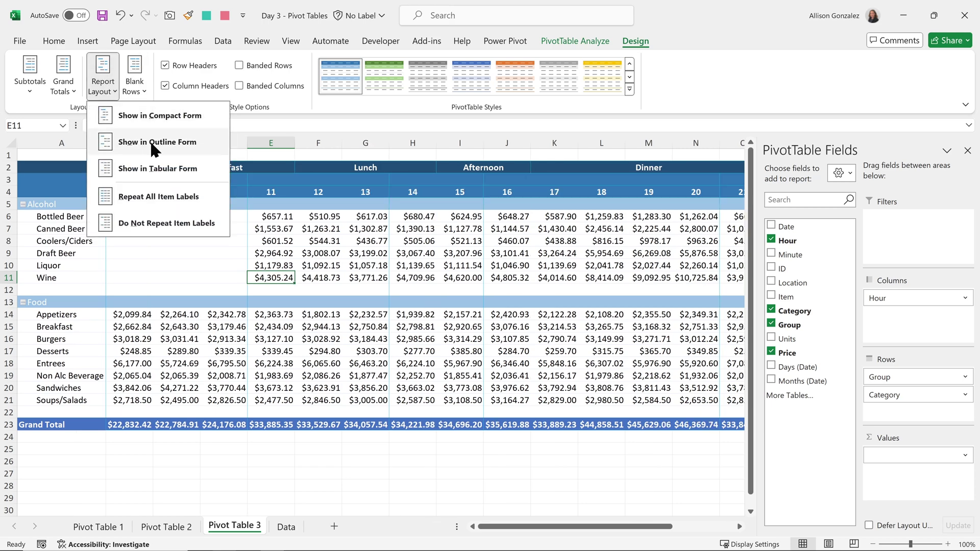
pyautogui.click(110, 142)
pyautogui.click(104, 84)
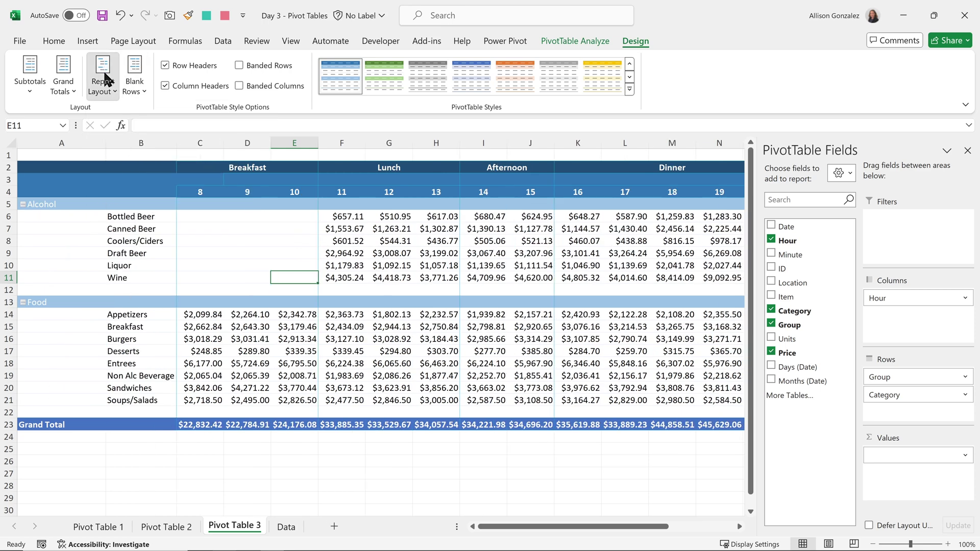
pyautogui.click(146, 168)
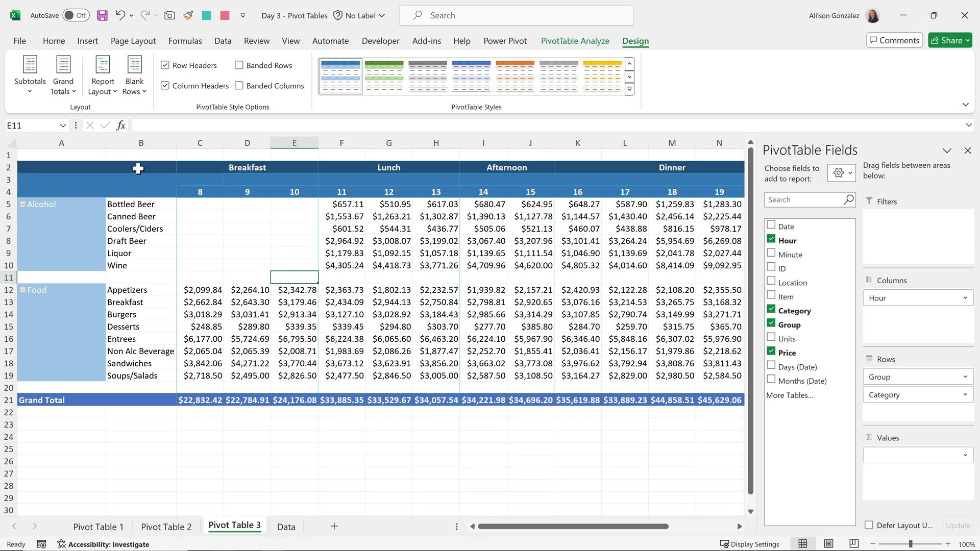
pyautogui.click(135, 82)
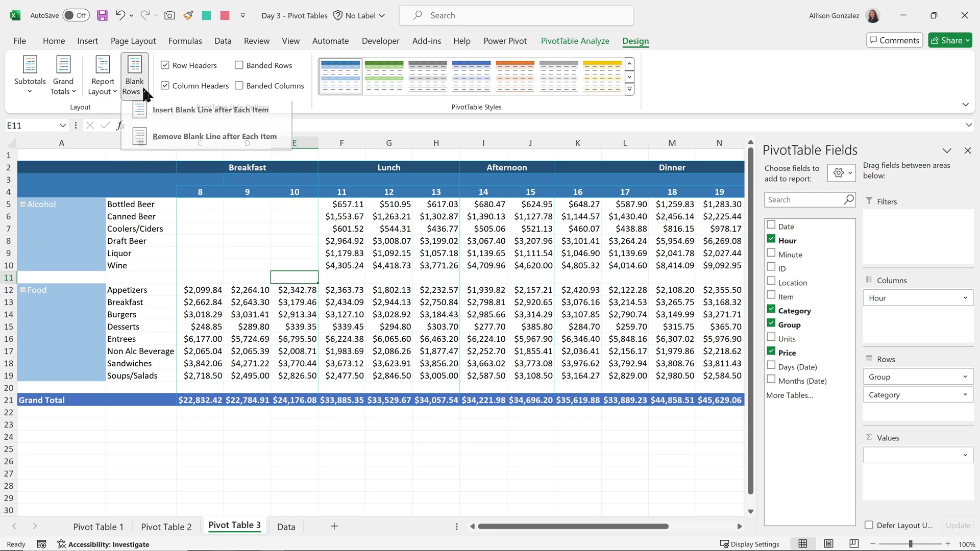
pyautogui.click(161, 117)
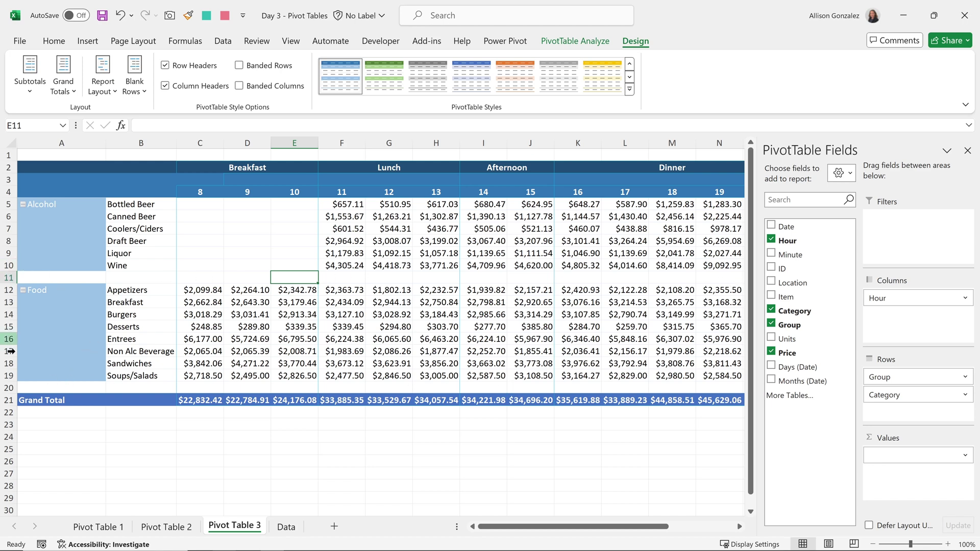
pyautogui.click(137, 91)
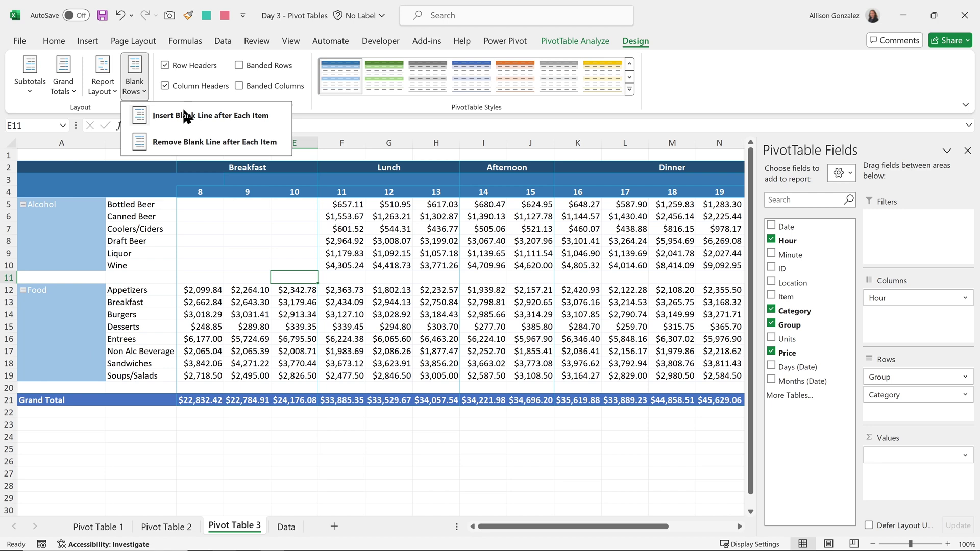
pyautogui.click(134, 143)
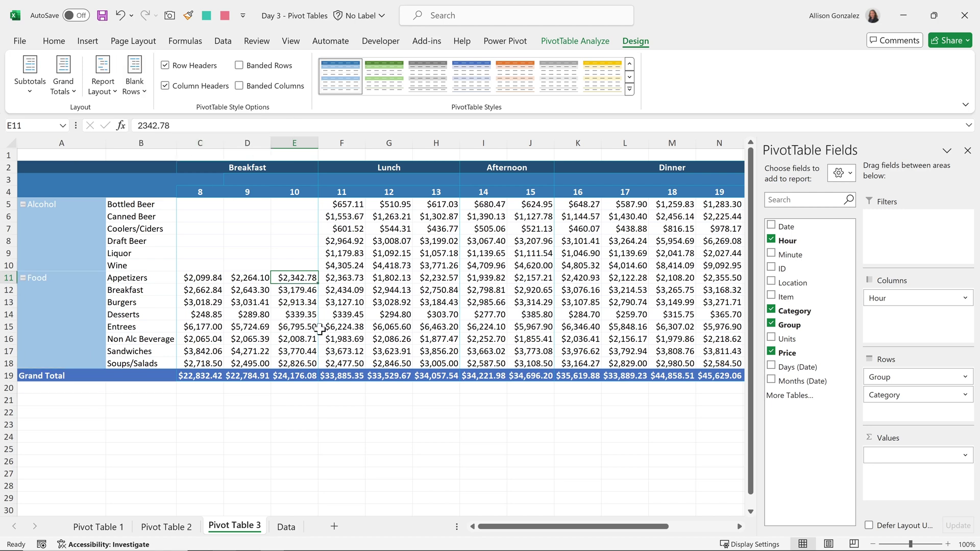
pyautogui.click(128, 84)
pyautogui.click(168, 117)
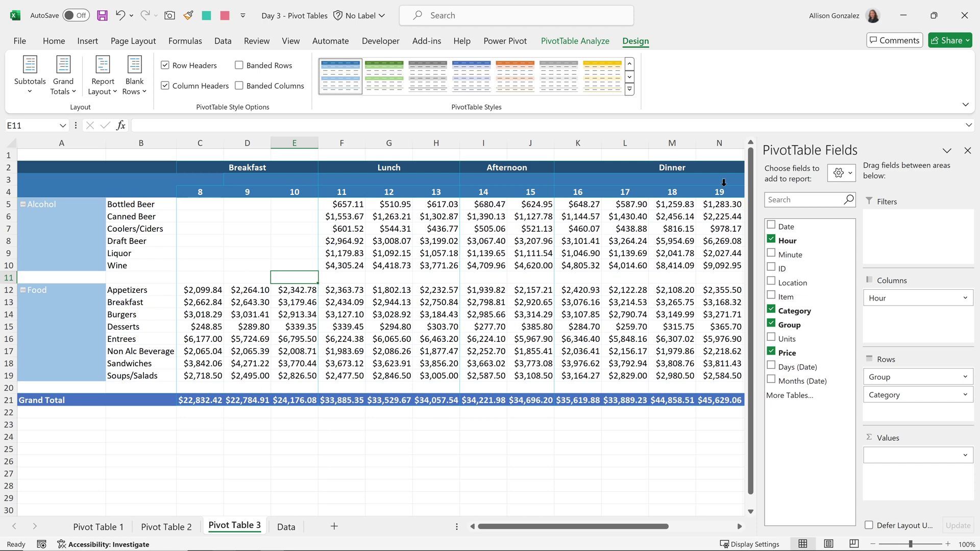
# Minimize Excel and bring up the Format visual options for the Power BI matrix.
pyautogui.click(904, 14)
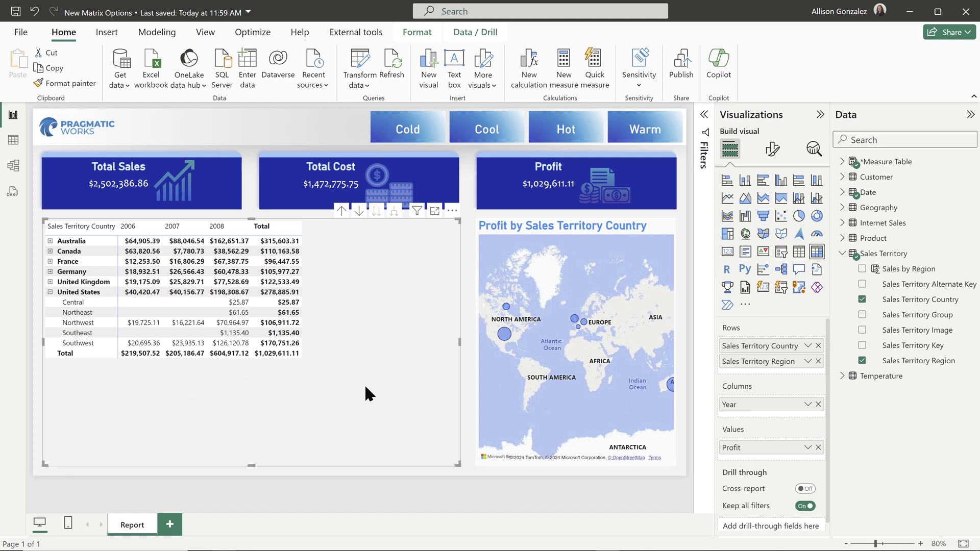
pyautogui.click(777, 162)
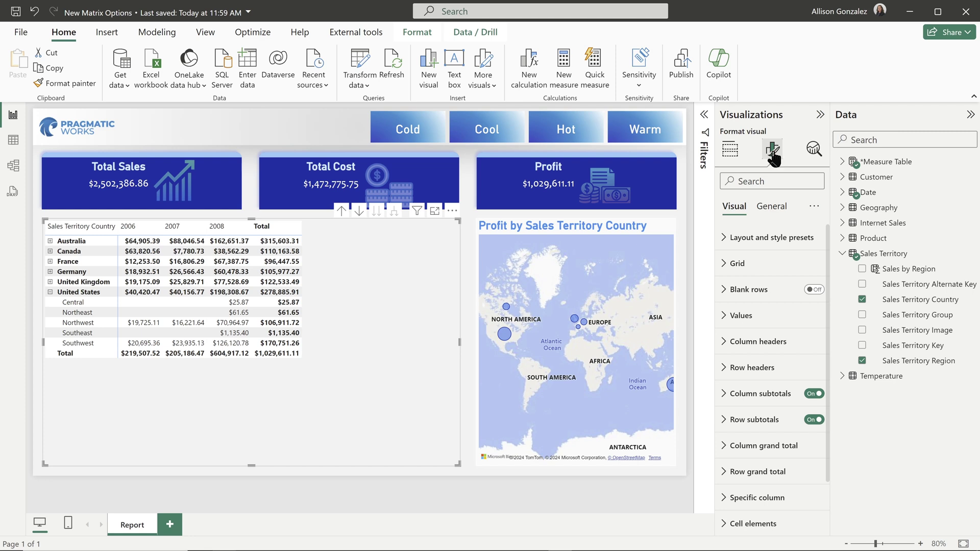
# Apply the Bold header flashy rows style preset, briefly try Minimal, then reapply Bold header flashy rows.
pyautogui.click(725, 246)
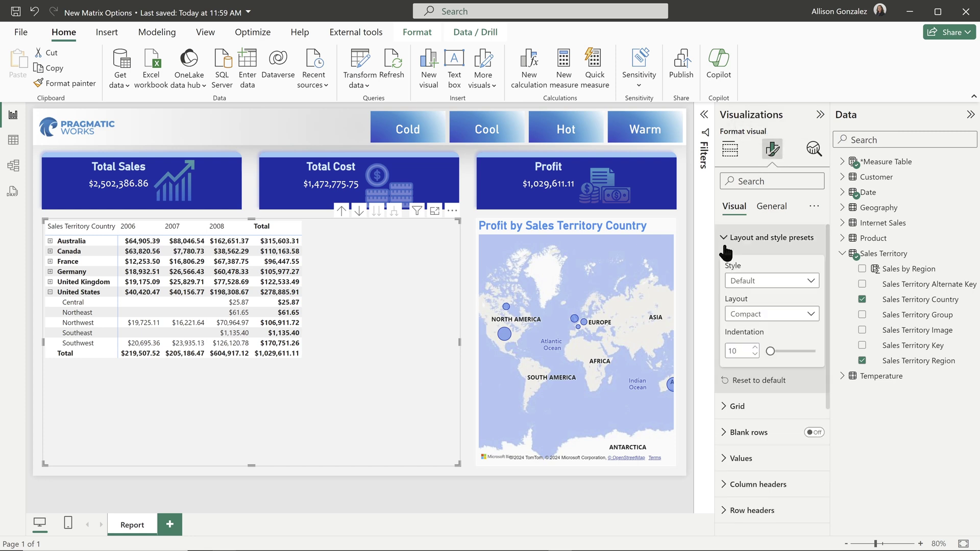
pyautogui.click(766, 286)
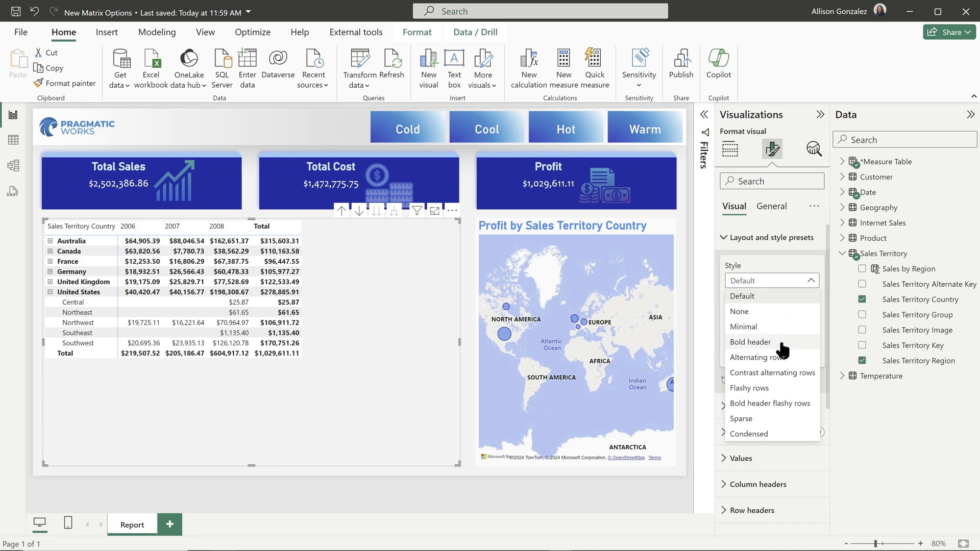
pyautogui.click(784, 404)
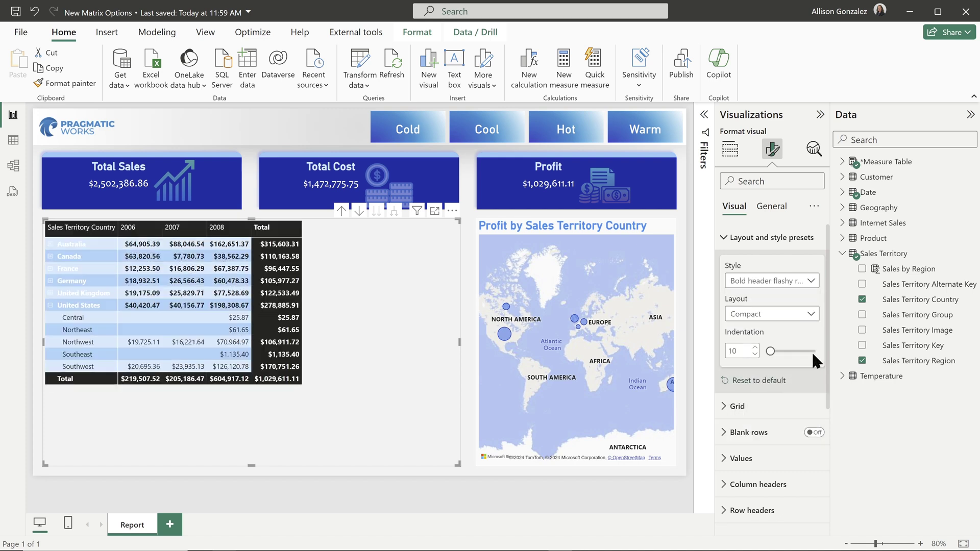
pyautogui.click(811, 281)
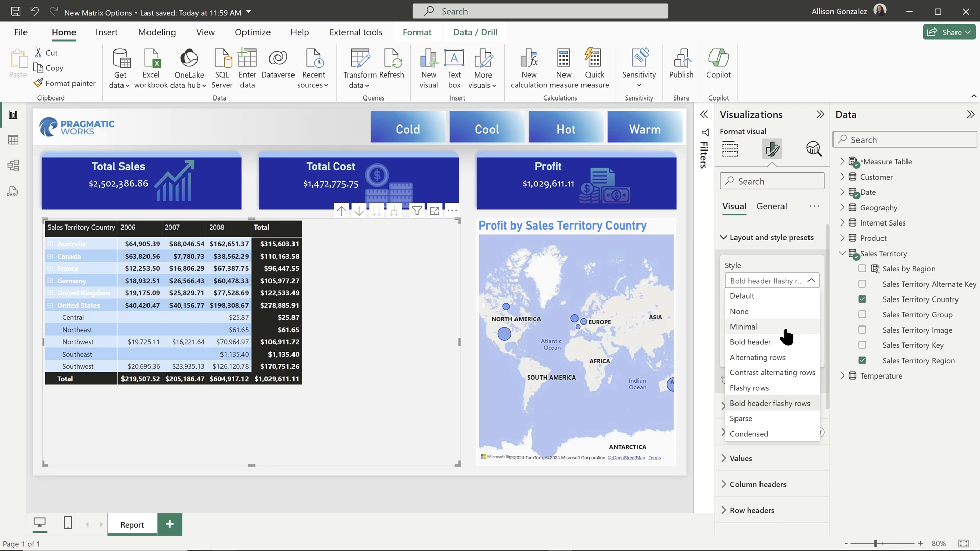
pyautogui.click(788, 325)
pyautogui.click(814, 280)
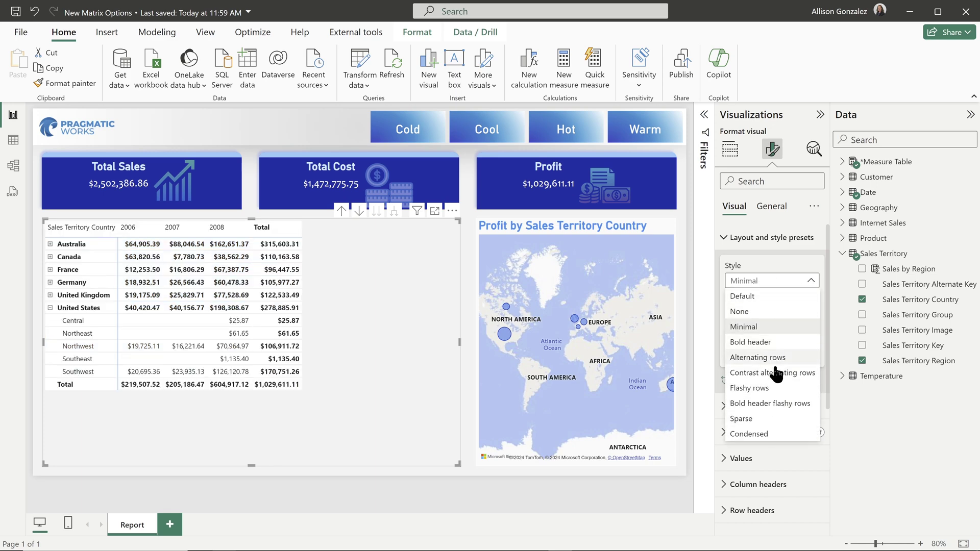
pyautogui.click(779, 404)
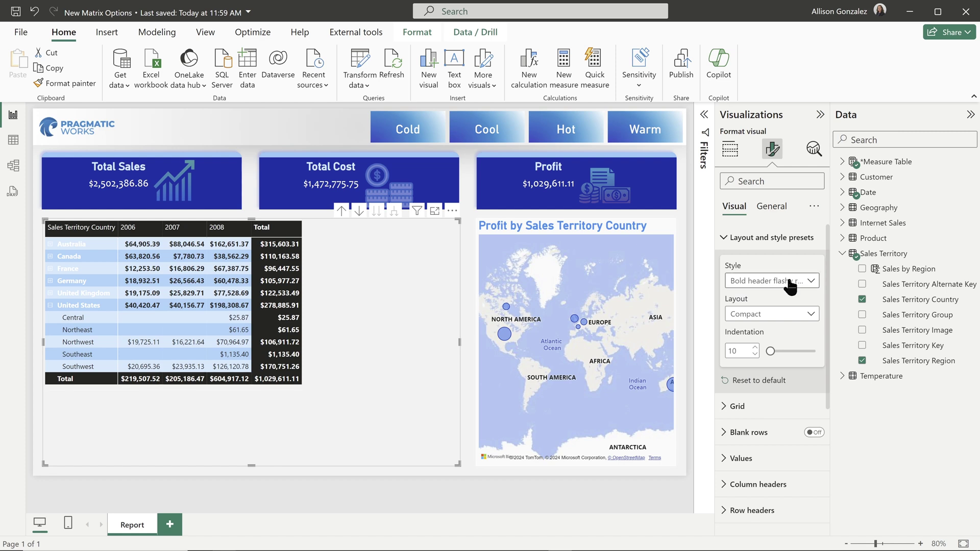
# Switch the matrix to Outline layout, then expand and collapse Germany's regions.
pyautogui.click(776, 319)
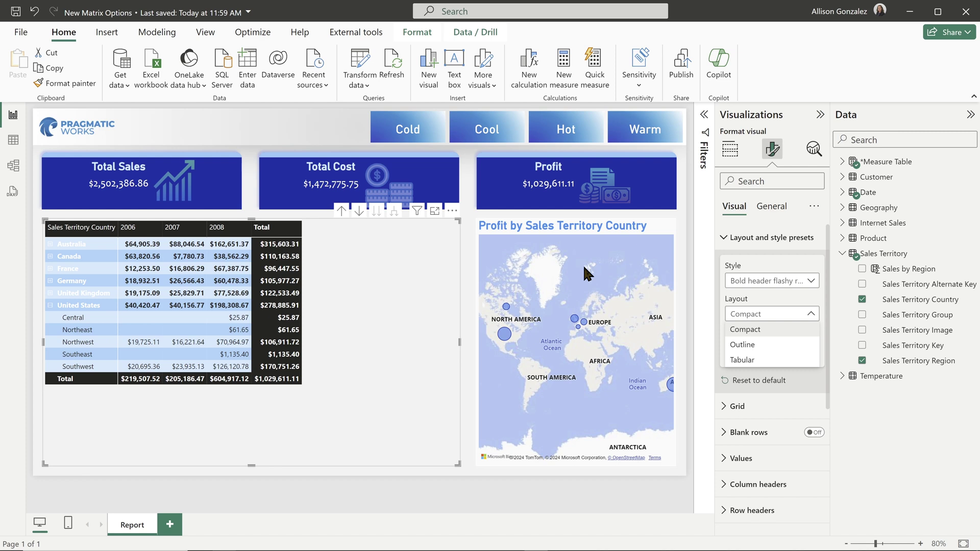
pyautogui.click(762, 345)
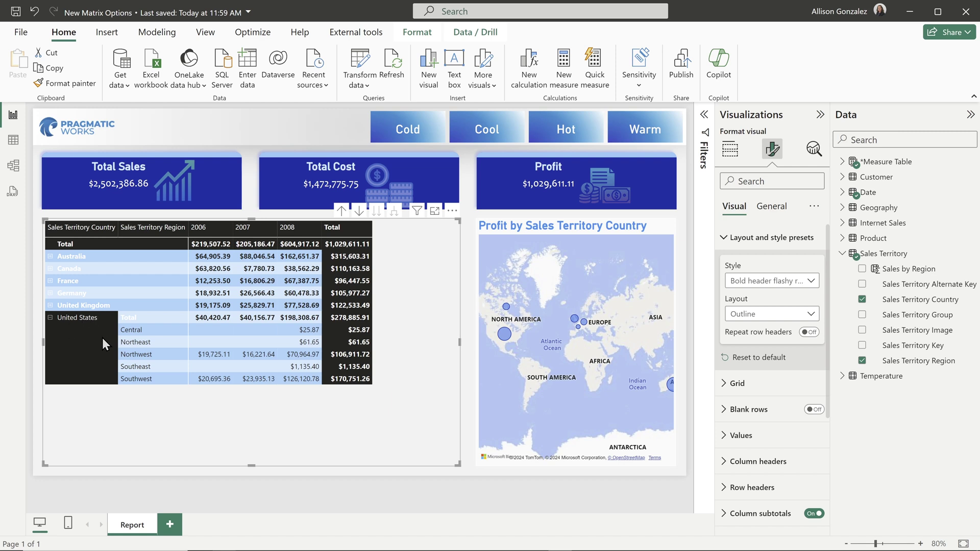
pyautogui.click(50, 293)
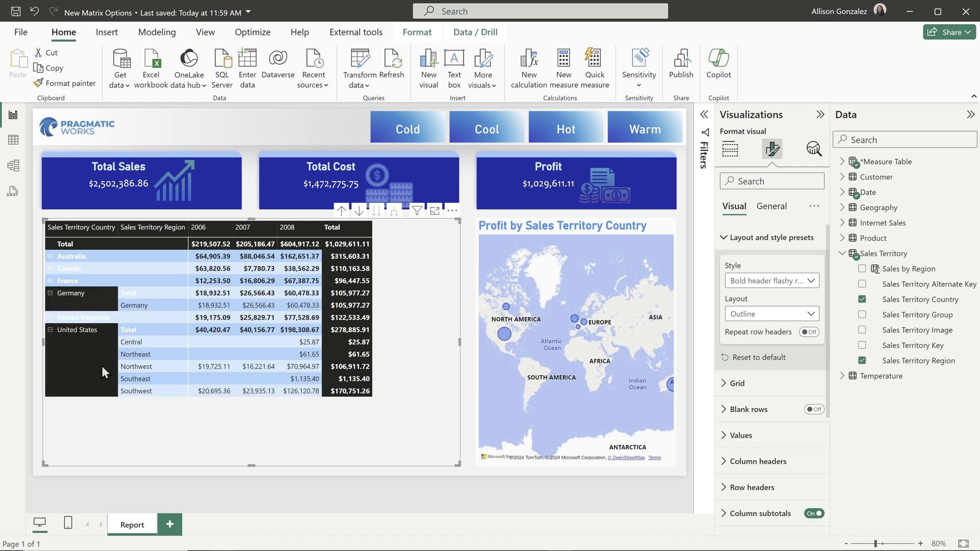
pyautogui.click(50, 293)
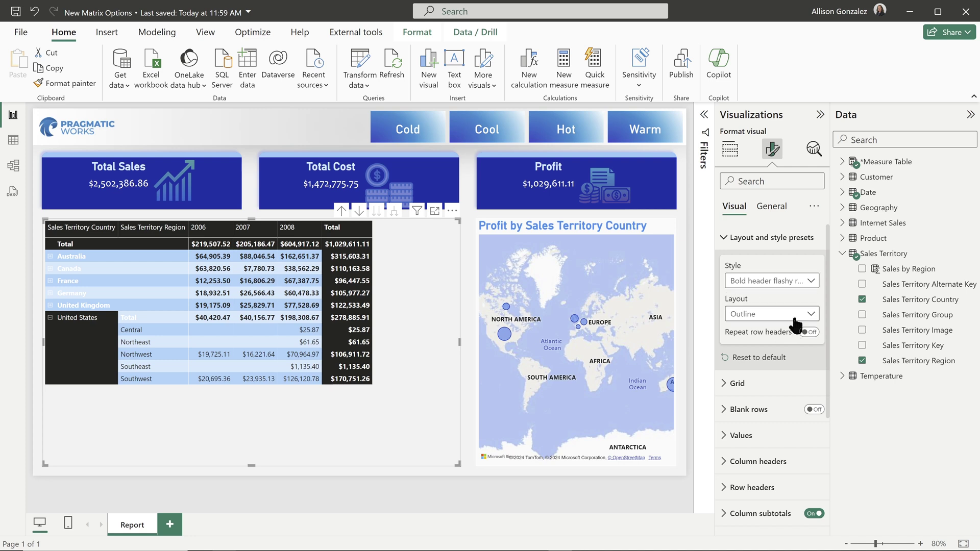
# Set the matrix layout to Tabular and turn Repeat row headers off.
pyautogui.click(810, 345)
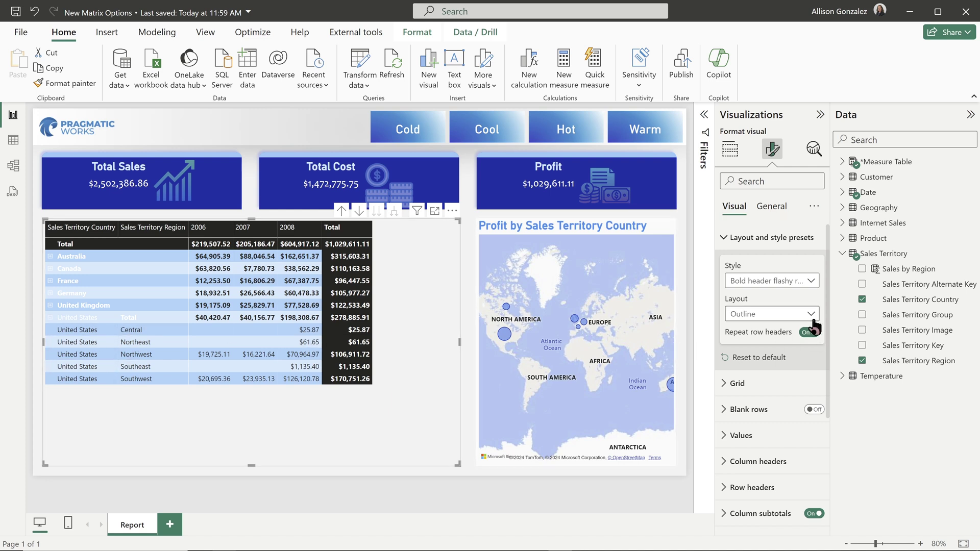
pyautogui.click(787, 320)
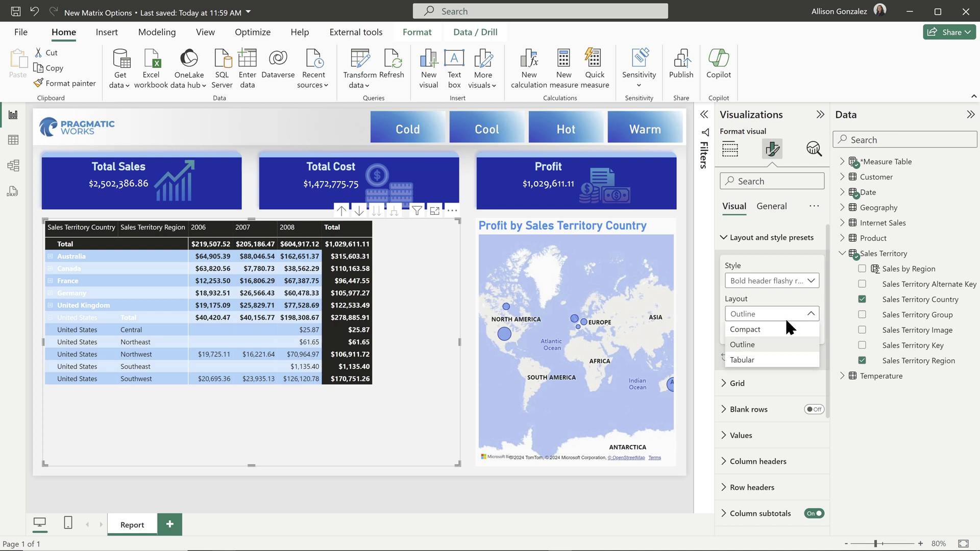
pyautogui.click(756, 364)
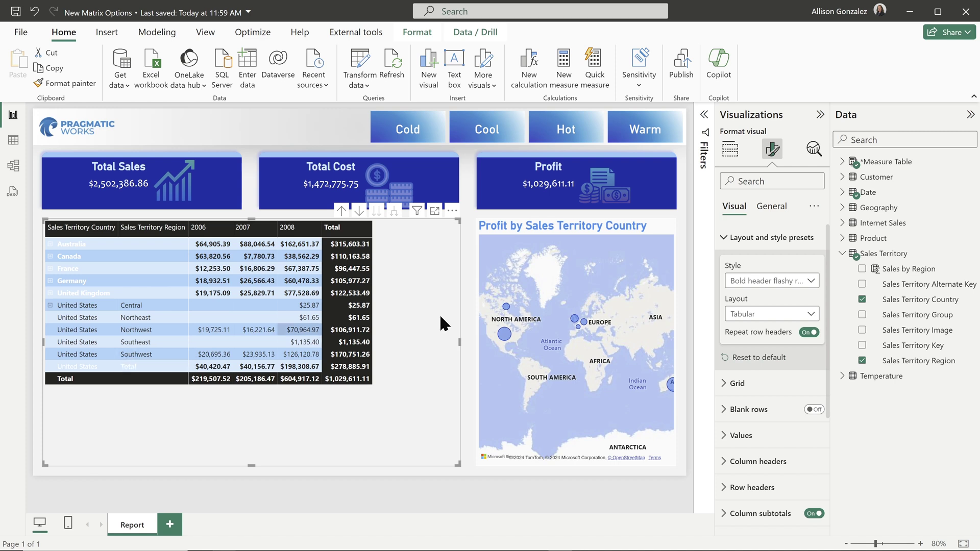
pyautogui.click(810, 333)
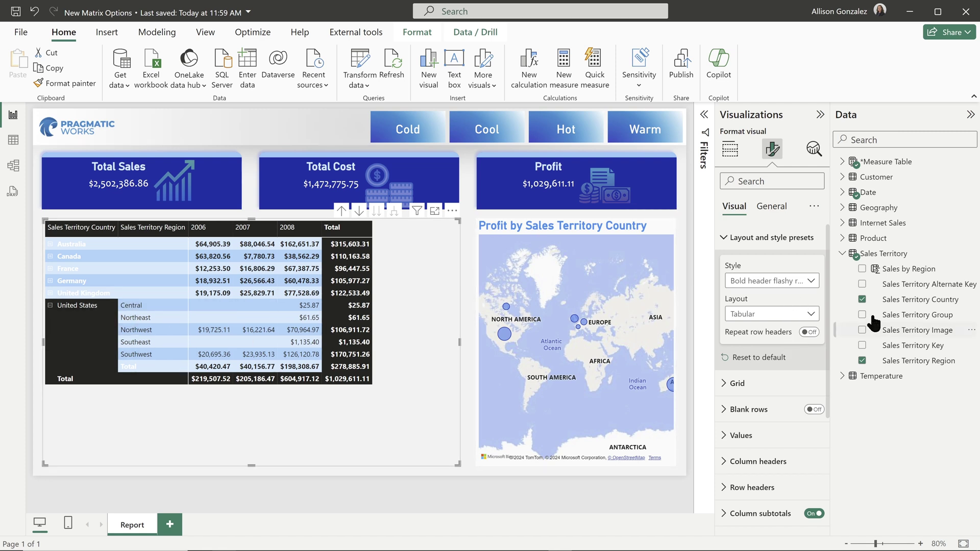
# Try Compact layout, then set Outline with Repeat row headers on and collapse the presets card.
pyautogui.click(786, 314)
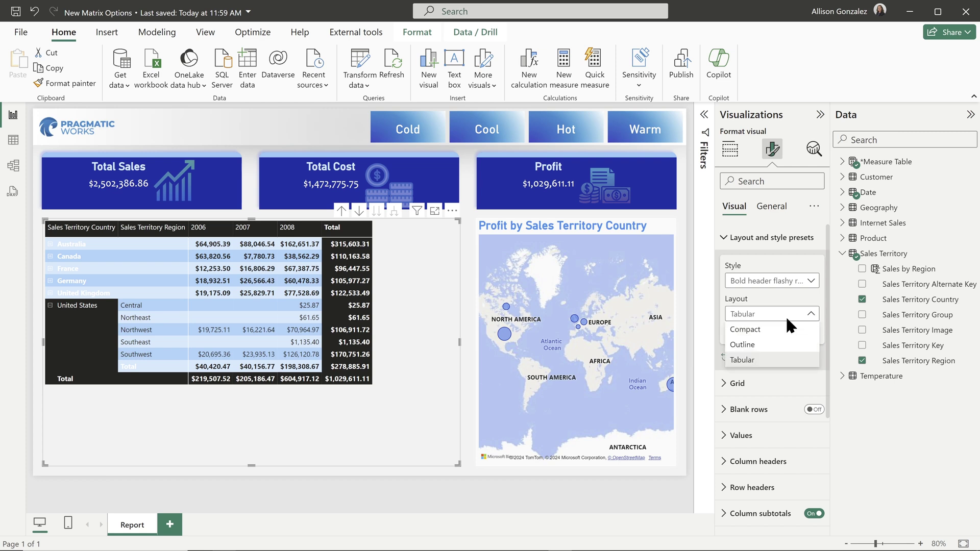
pyautogui.click(756, 331)
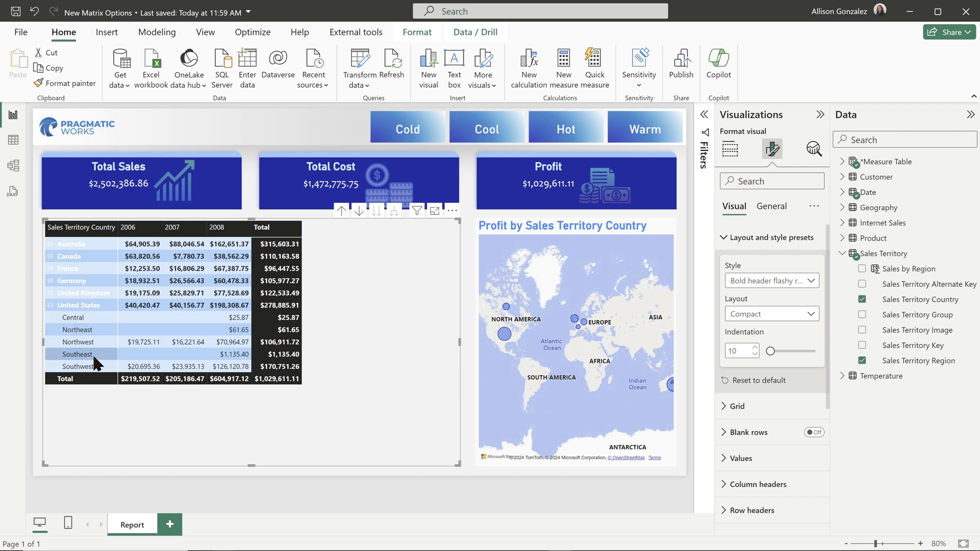
pyautogui.click(801, 317)
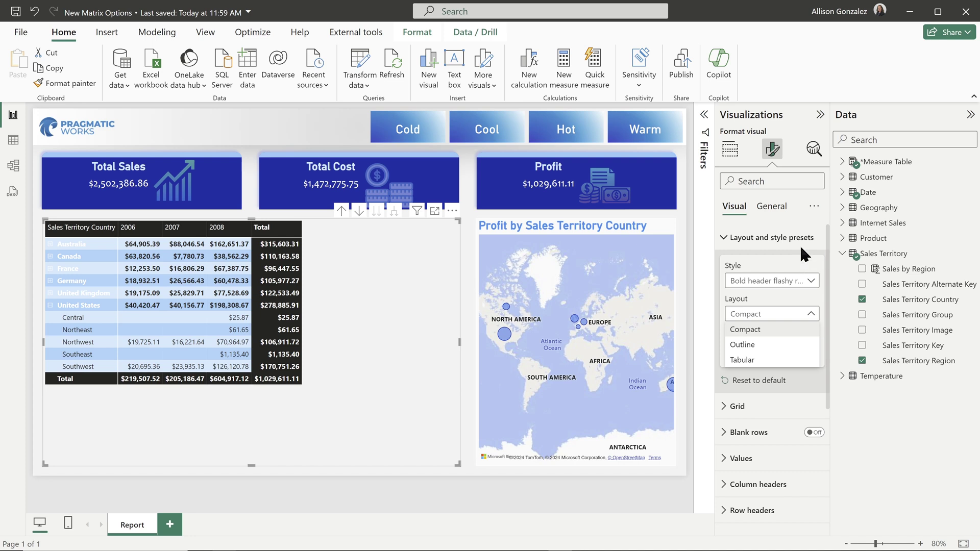
pyautogui.click(755, 345)
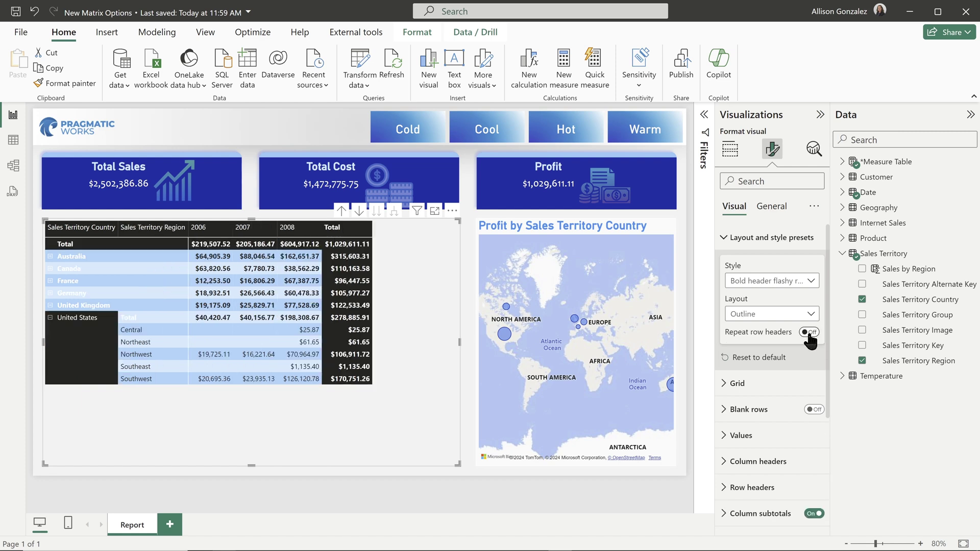
pyautogui.click(811, 332)
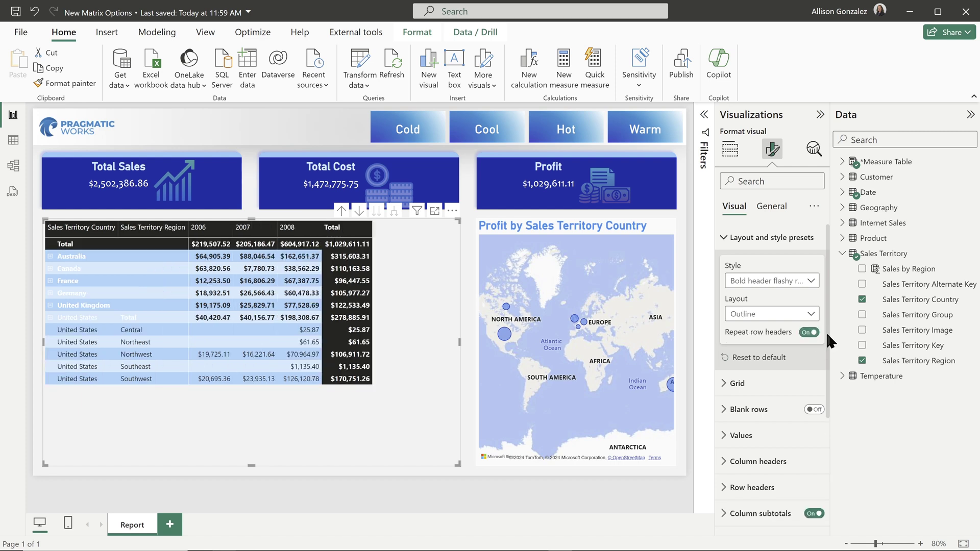
pyautogui.click(728, 238)
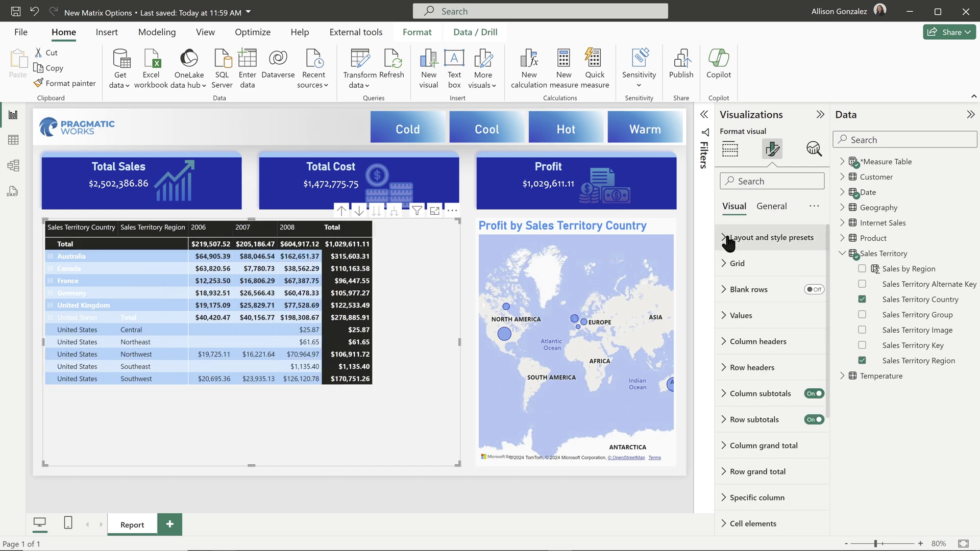
# Turn Blank rows on, then check the separators by expanding Australia and toggling a Canada filter.
pyautogui.click(726, 290)
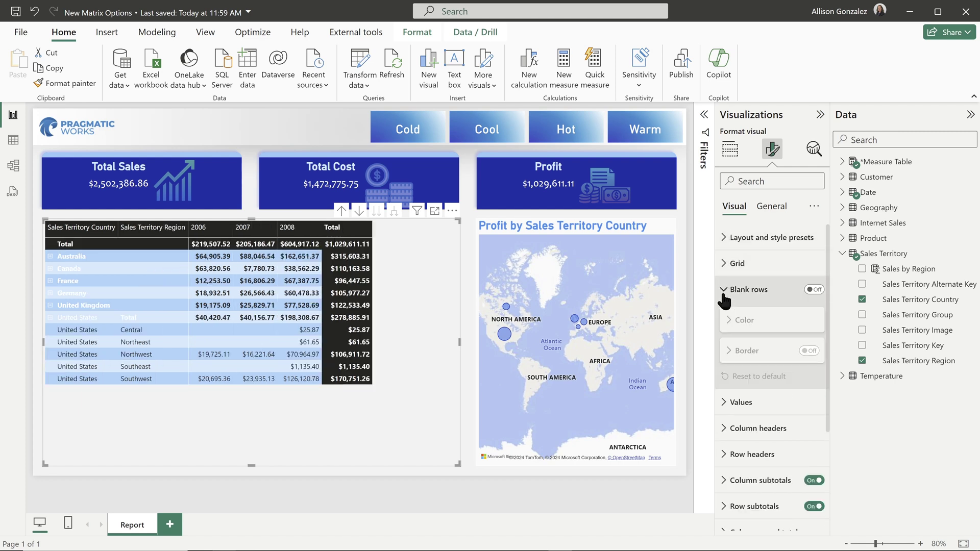
pyautogui.click(813, 290)
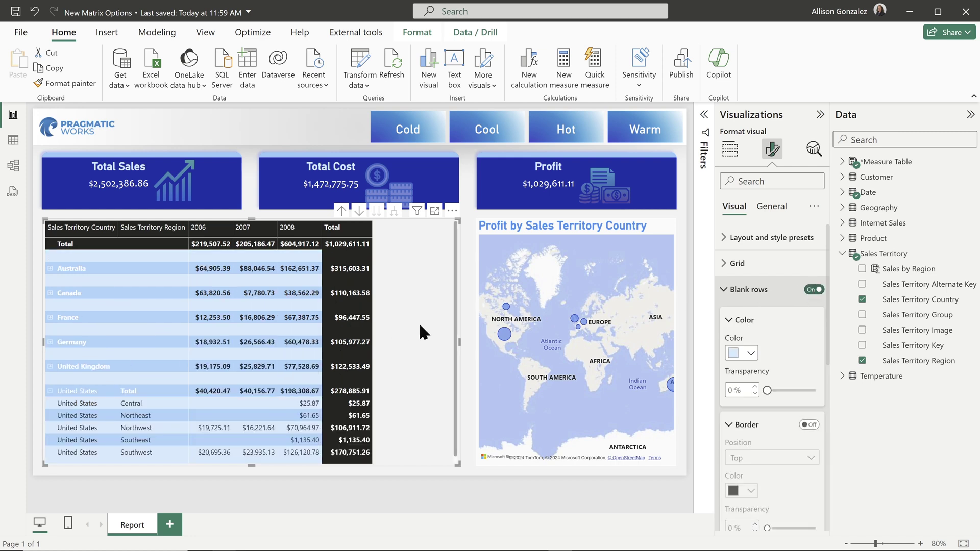
pyautogui.click(50, 269)
pyautogui.click(52, 308)
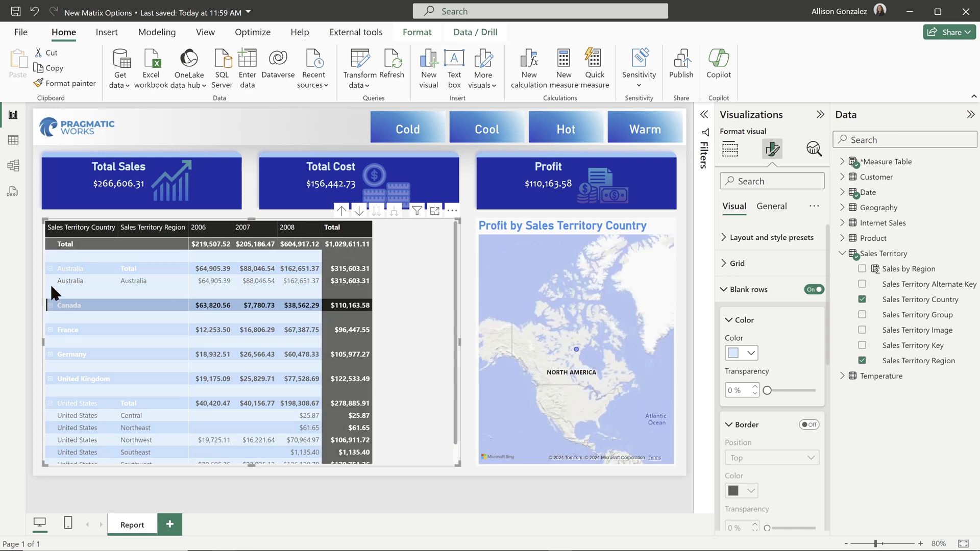
pyautogui.click(50, 269)
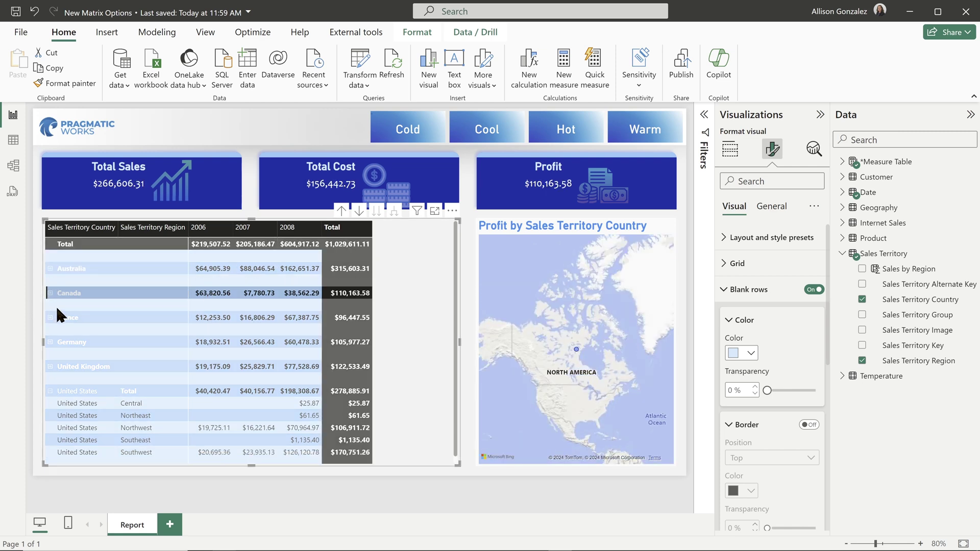
pyautogui.click(68, 296)
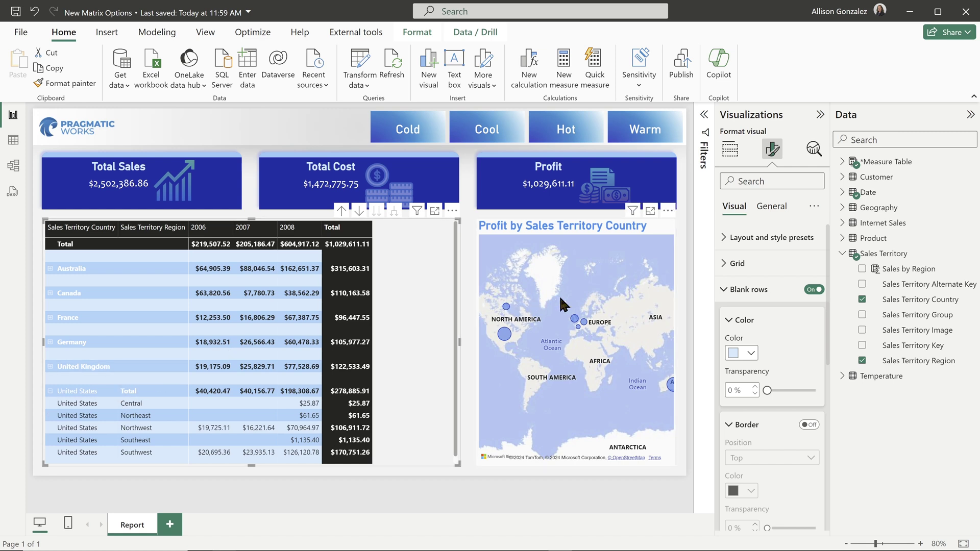
# Color the blank separator rows #0050EB and check them by expanding and collapsing Australia and Canada.
pyautogui.click(751, 353)
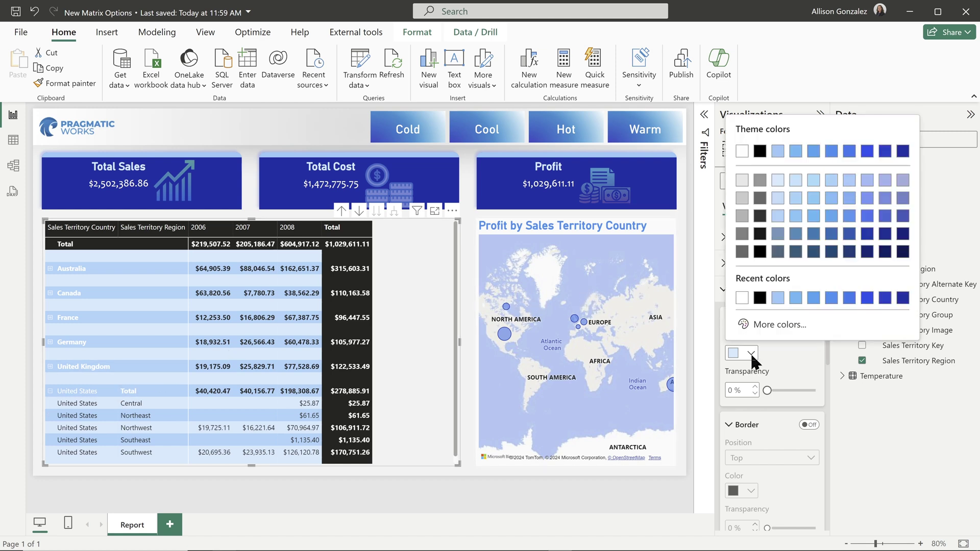
pyautogui.click(869, 151)
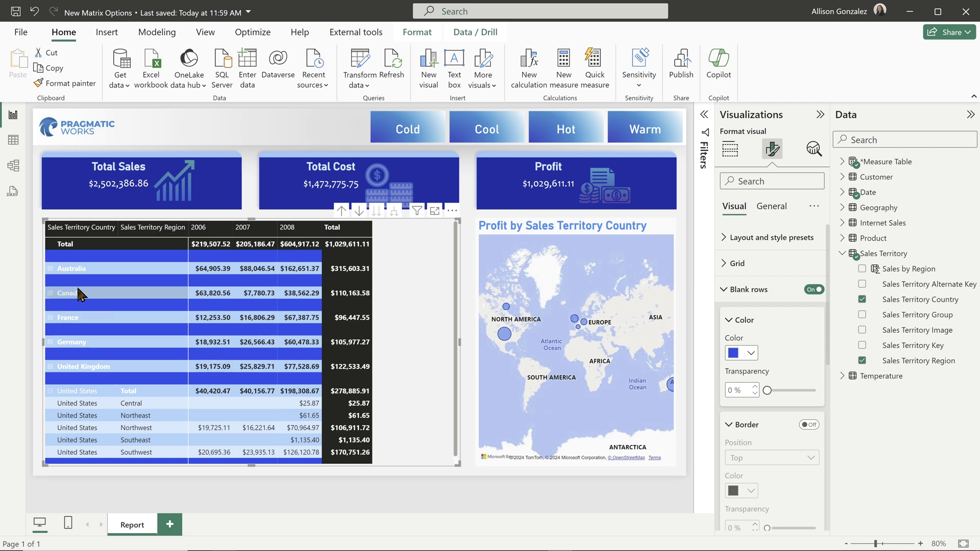
pyautogui.click(51, 270)
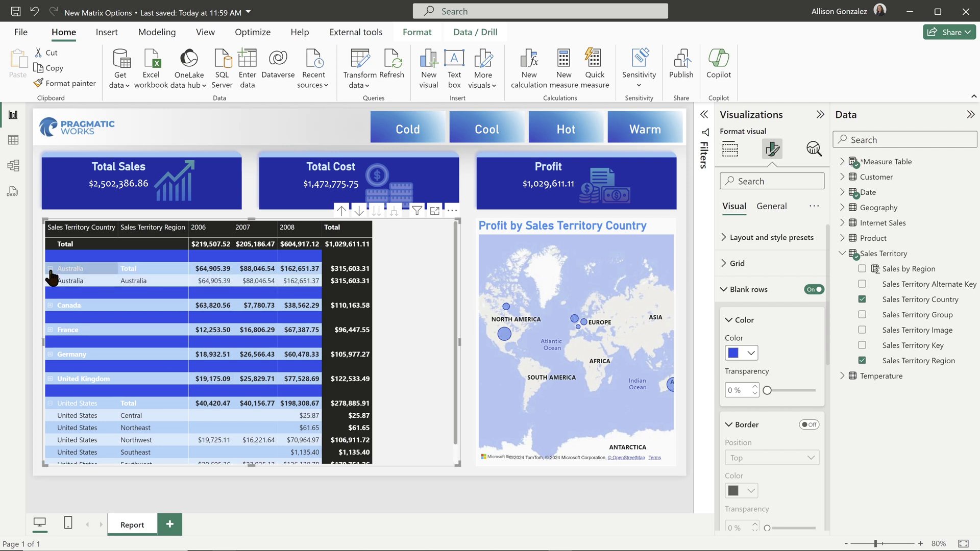
pyautogui.click(50, 269)
pyautogui.click(51, 294)
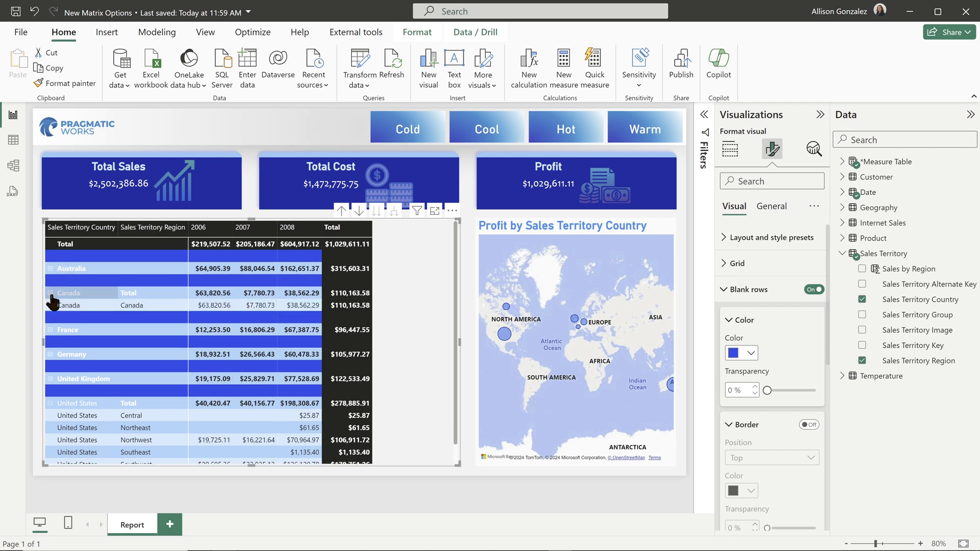
pyautogui.click(51, 294)
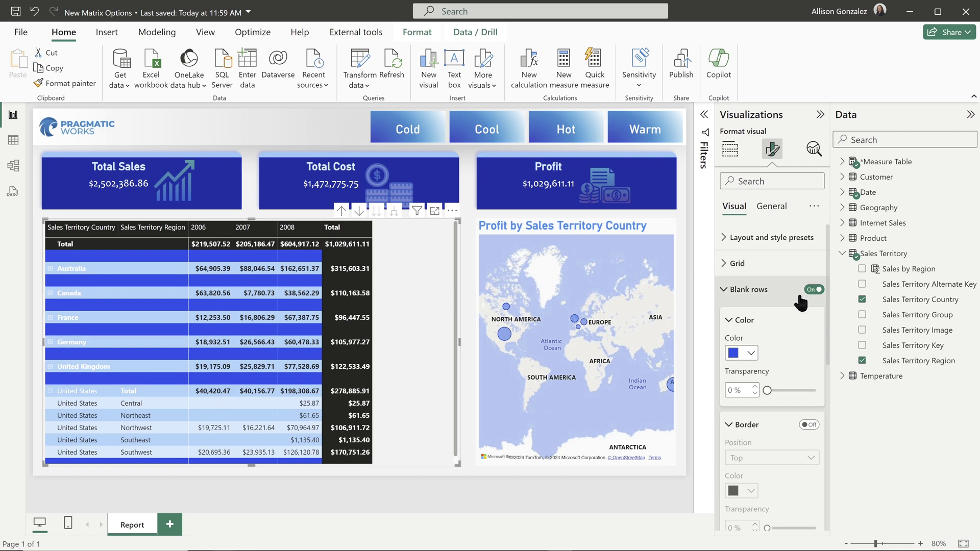